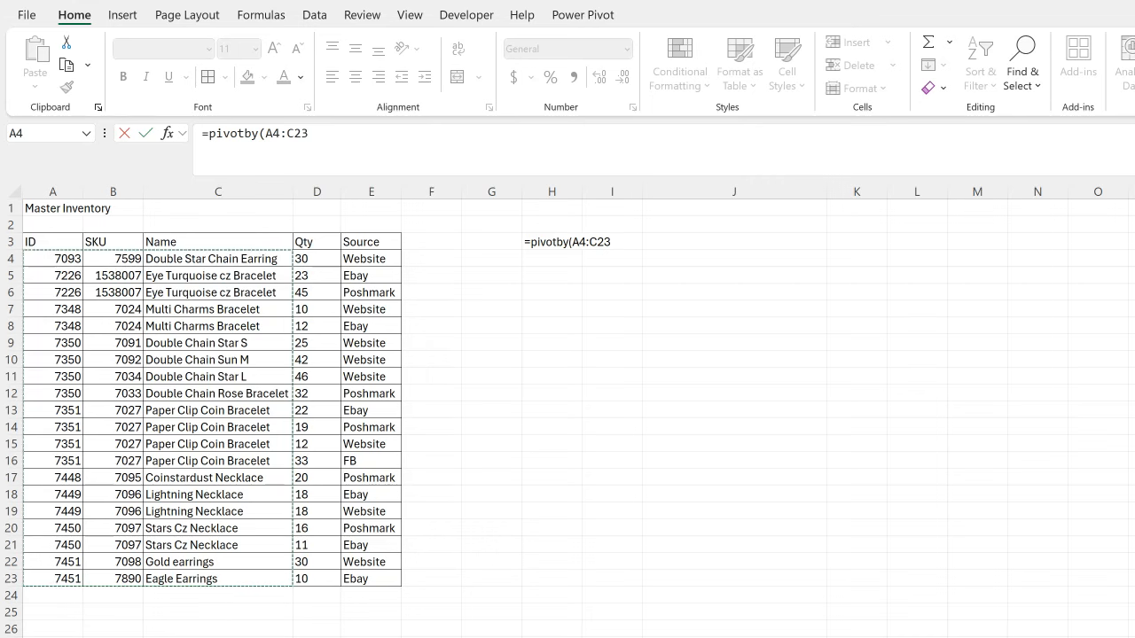
# - Add the Source range E4:E23 as the column fields of the PIVOTBY formula in H3
pyautogui.click(388, 146)
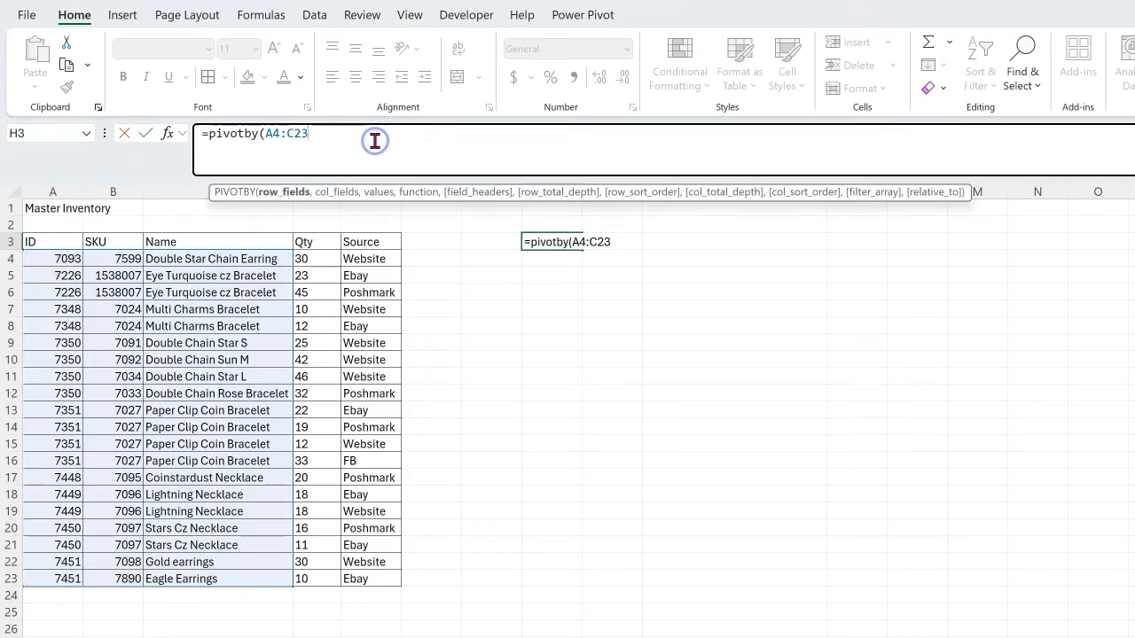
pyautogui.write(',')
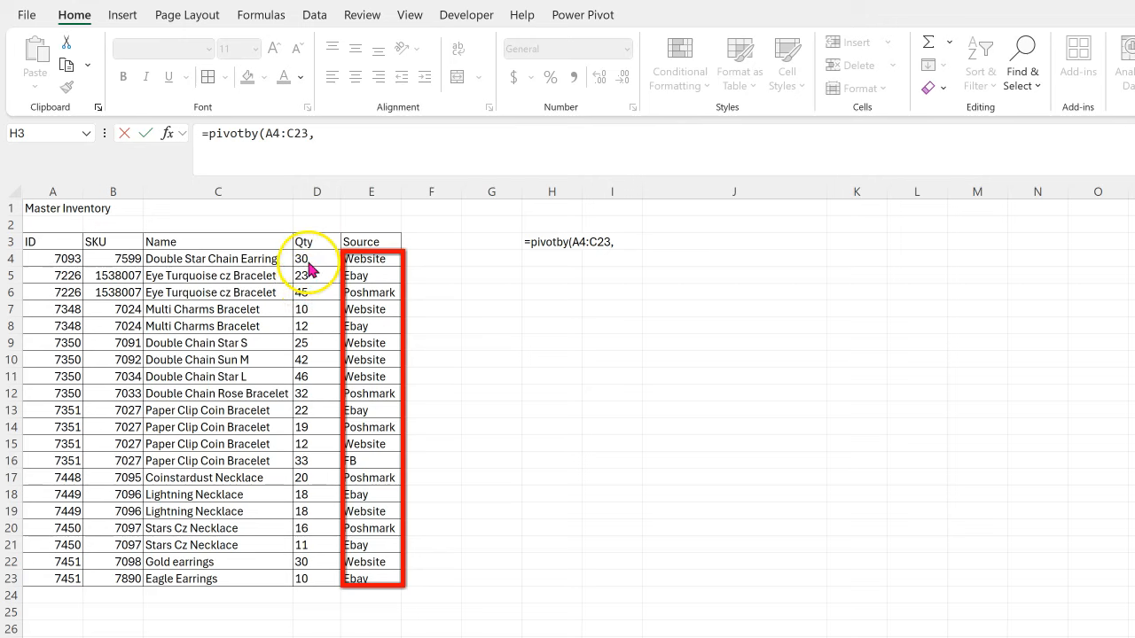
pyautogui.click(366, 258)
pyautogui.moveTo(366, 258); pyautogui.dragTo(362, 577)
pyautogui.write(',')
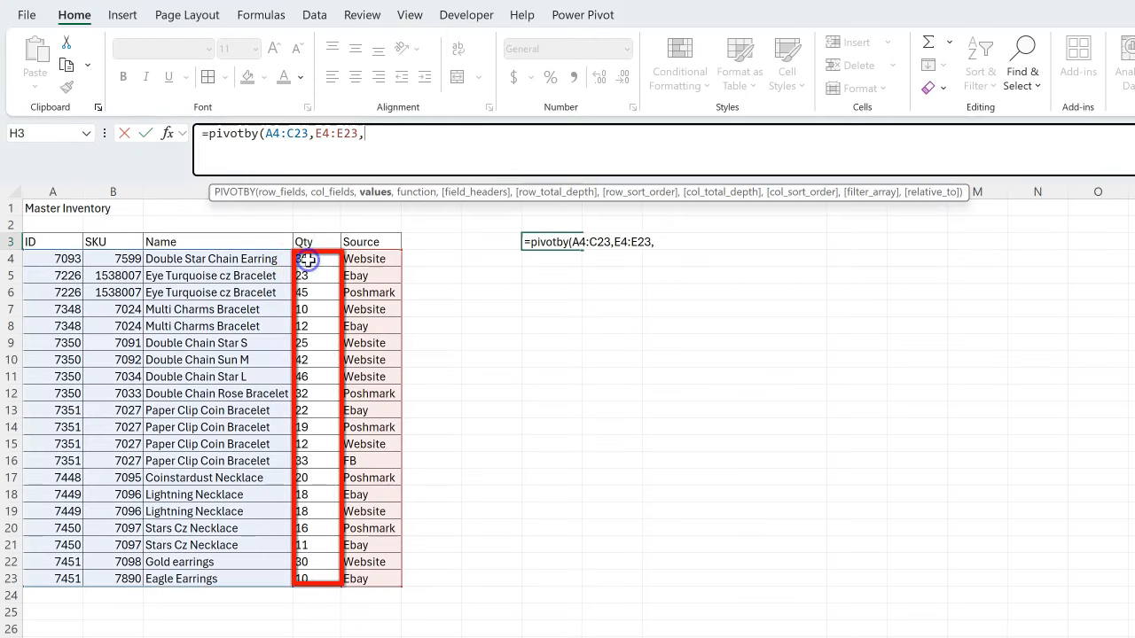
# - Complete the PIVOTBY formula with the Qty range D4:D23 as values and SUM as the function
pyautogui.moveTo(309, 259); pyautogui.dragTo(316, 578)
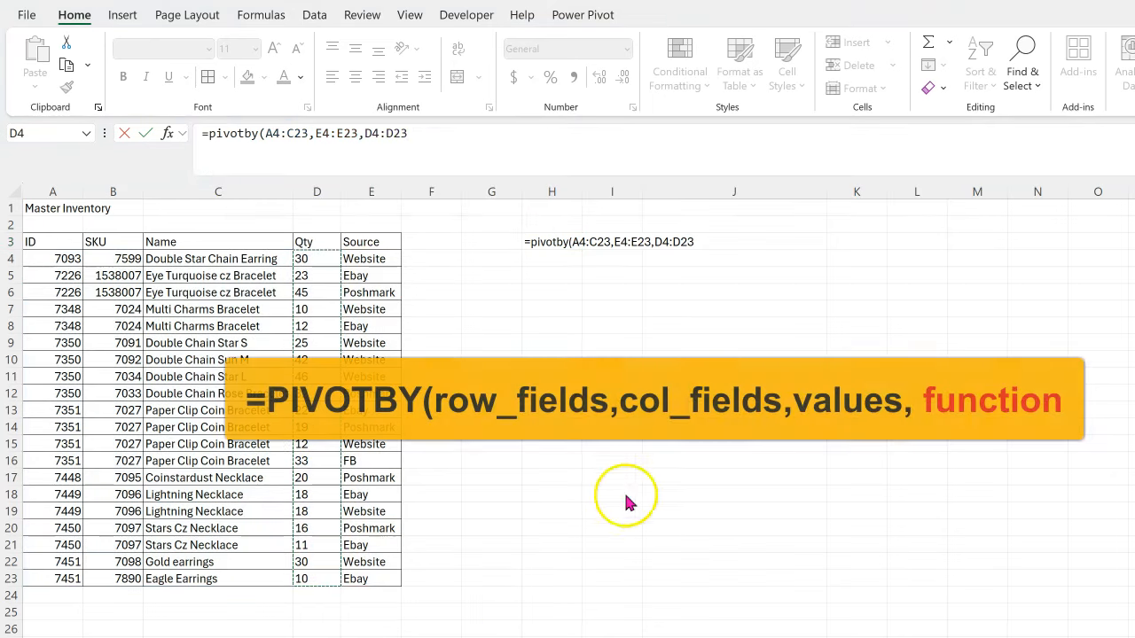
pyautogui.click(439, 139)
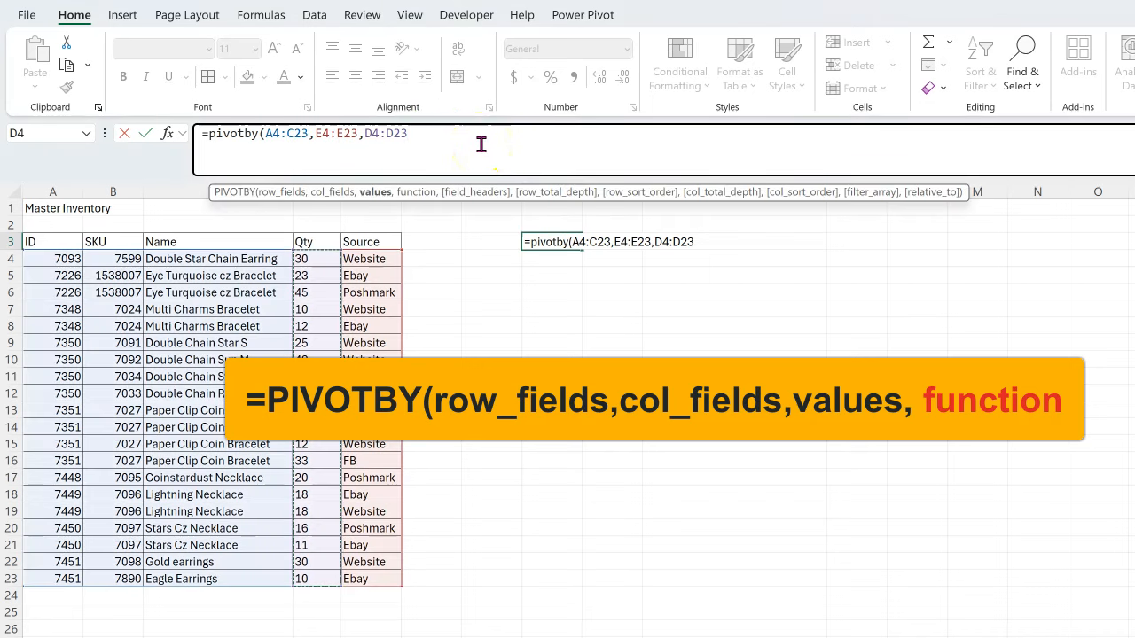
pyautogui.write(',')
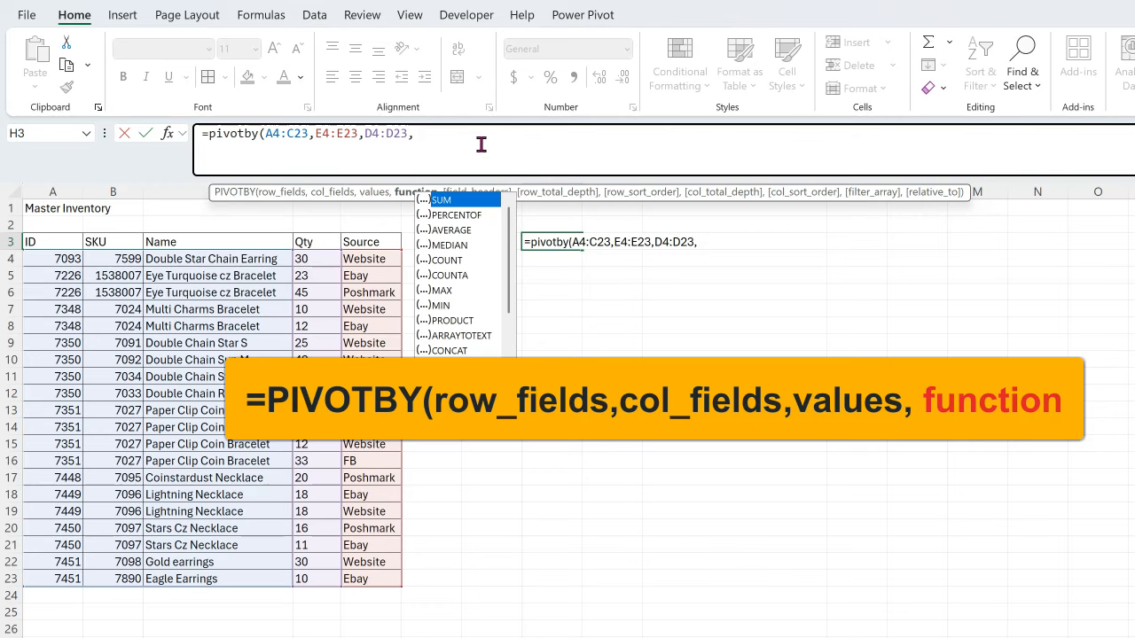
pyautogui.press('Tab')
pyautogui.click(495, 141)
pyautogui.write(')')
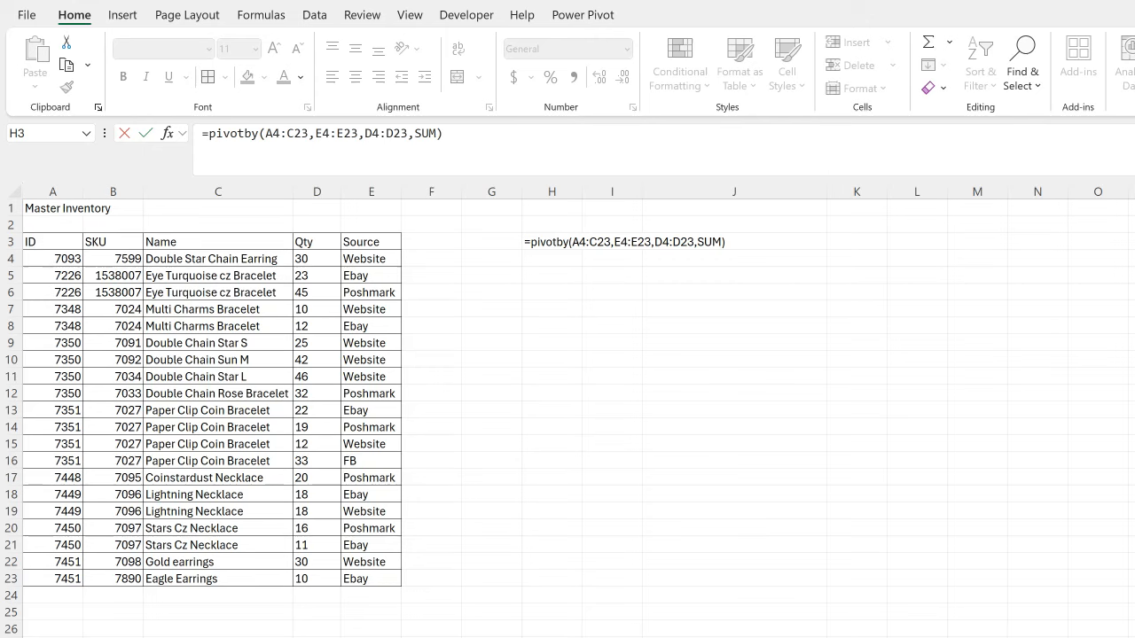
pyautogui.click(144, 134)
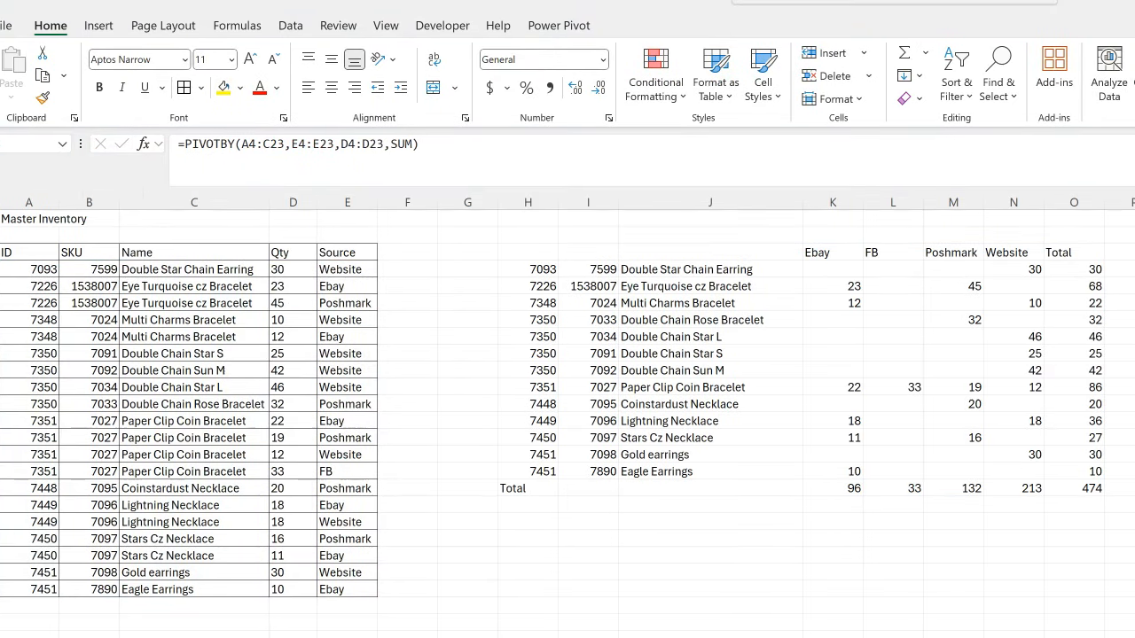
# - Apply all borders to the whole PIVOTBY result H3:O17 and zoom the sheet to that selection
pyautogui.click(1026, 488)
pyautogui.click(670, 269)
pyautogui.moveTo(558, 256)
pyautogui.mouseDown()
pyautogui.moveTo(942, 292)
pyautogui.moveTo(1032, 481)
pyautogui.moveTo(1068, 483)
pyautogui.mouseUp()
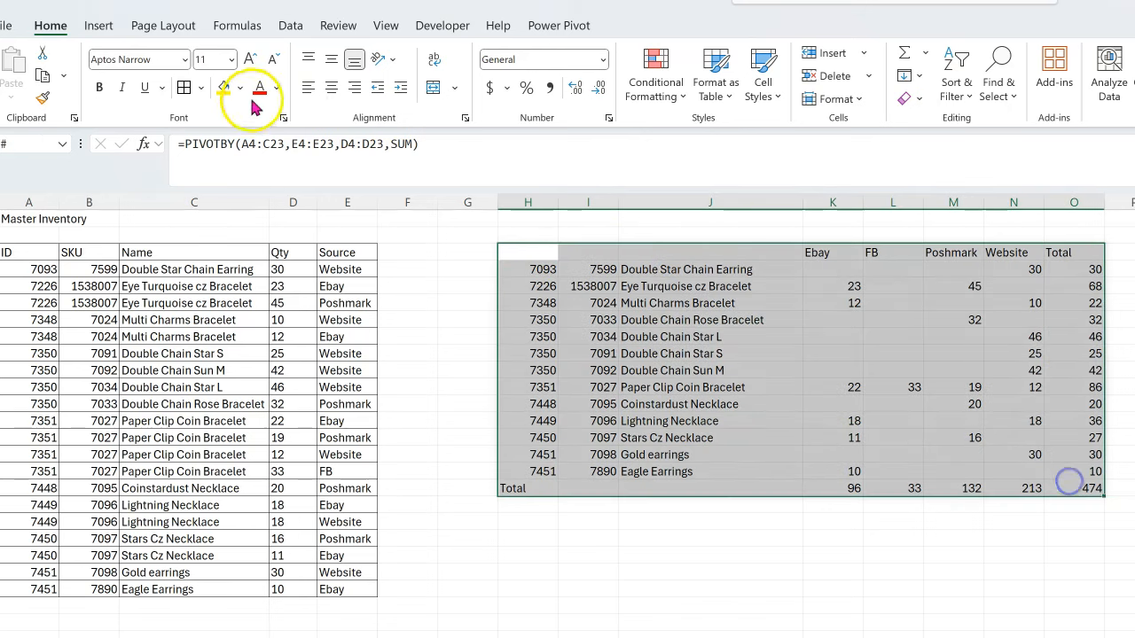
pyautogui.click(184, 87)
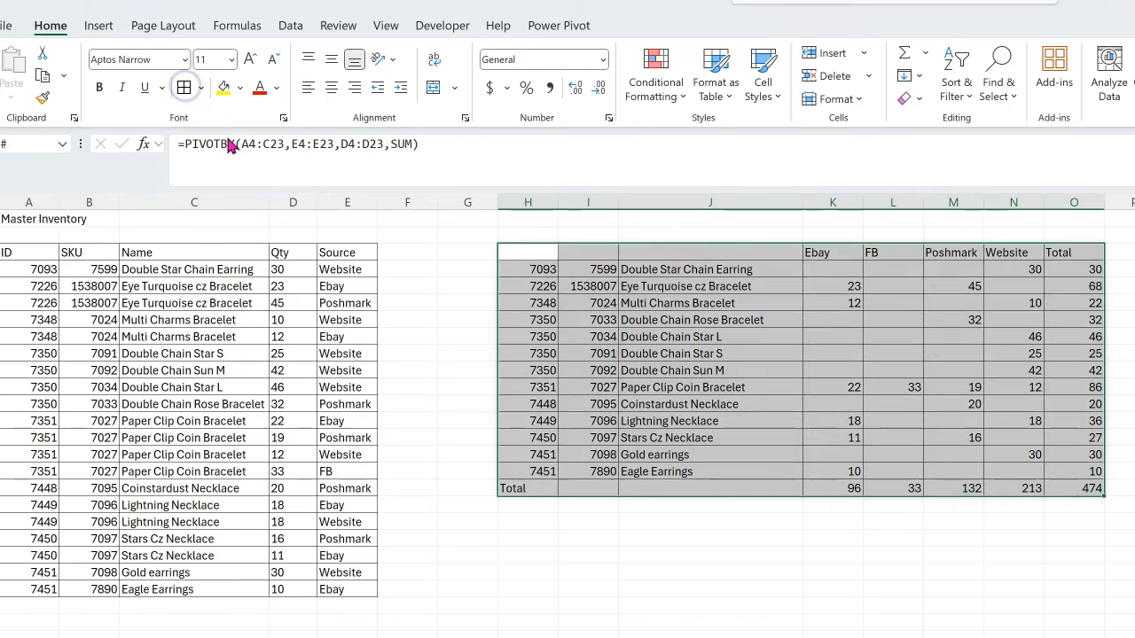
pyautogui.click(385, 26)
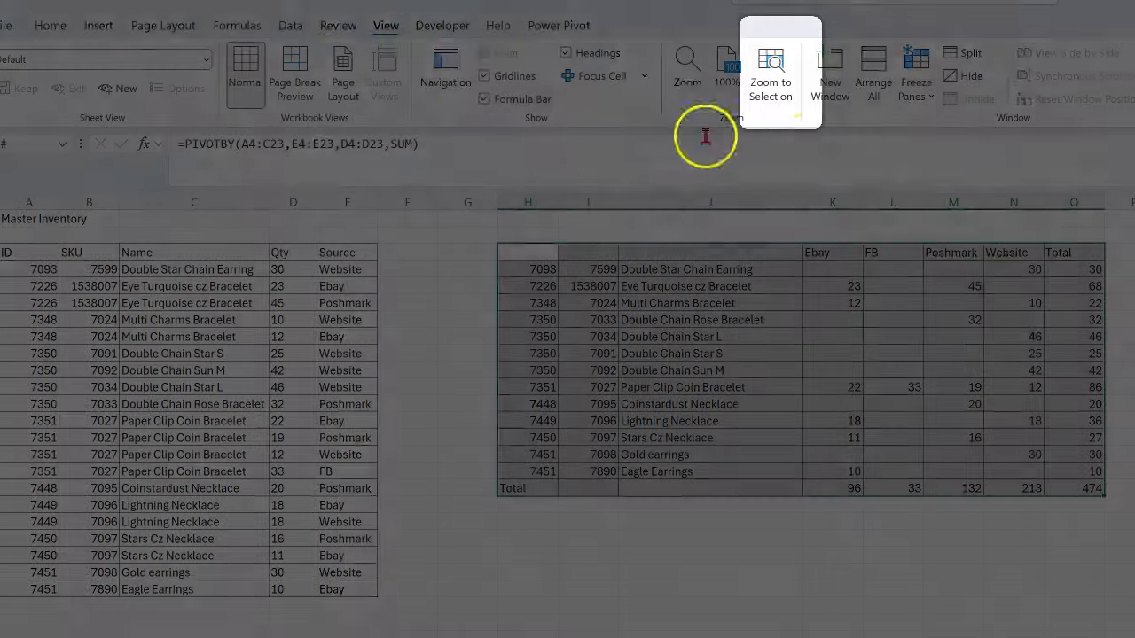
pyautogui.click(785, 89)
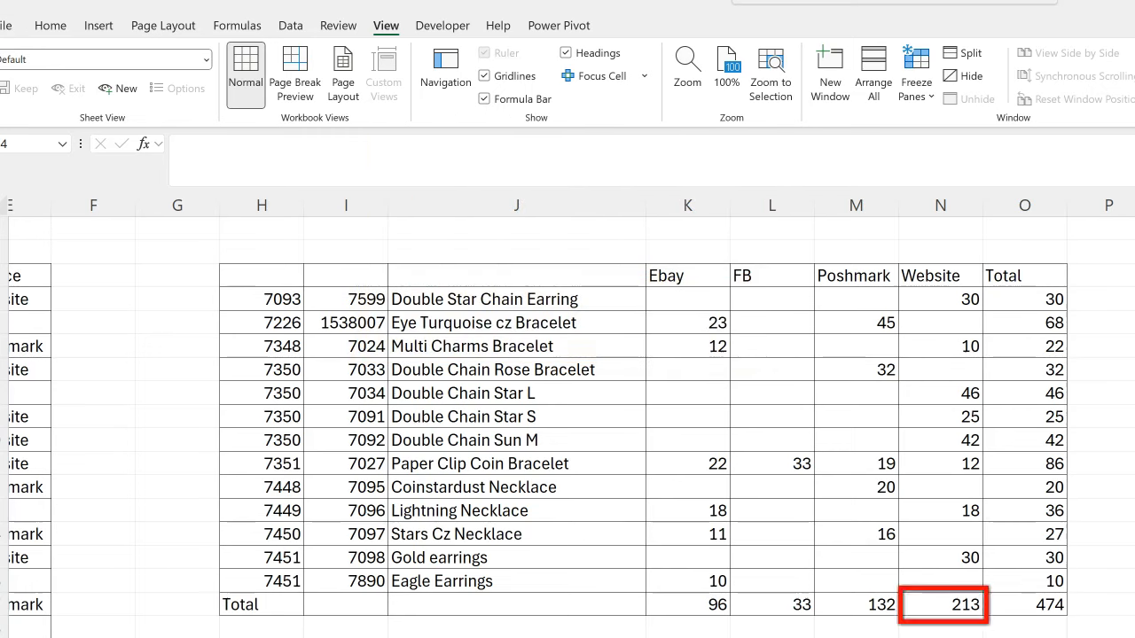
# - Examine the Website, Poshmark and Ebay totals, the rows with ID 7350, and the block of sales source columns
pyautogui.click(952, 603)
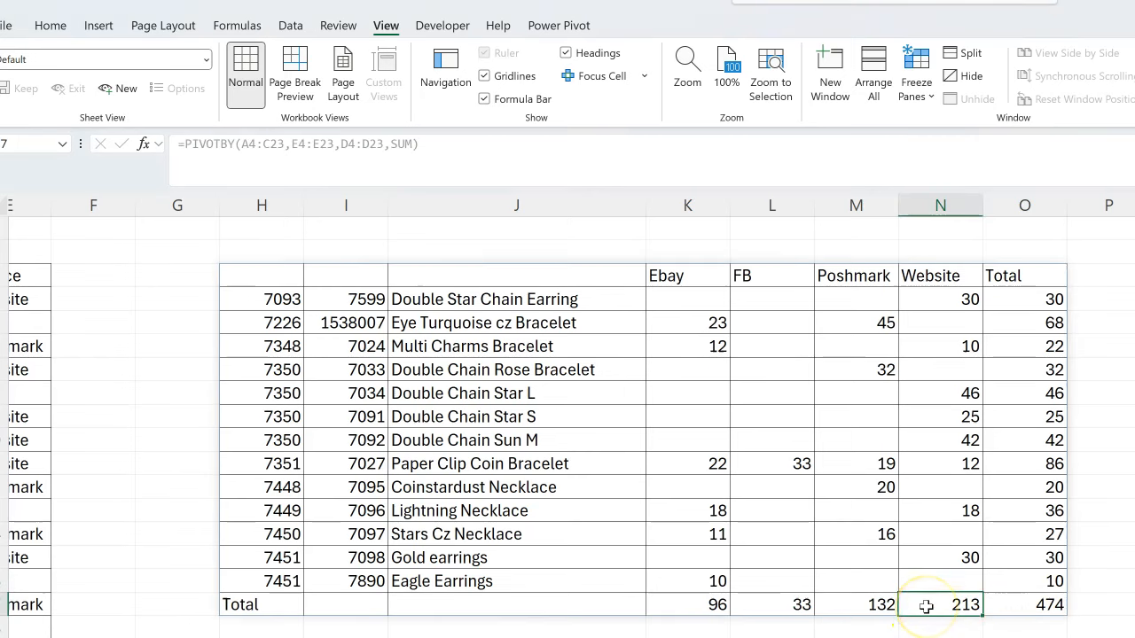
pyautogui.click(857, 605)
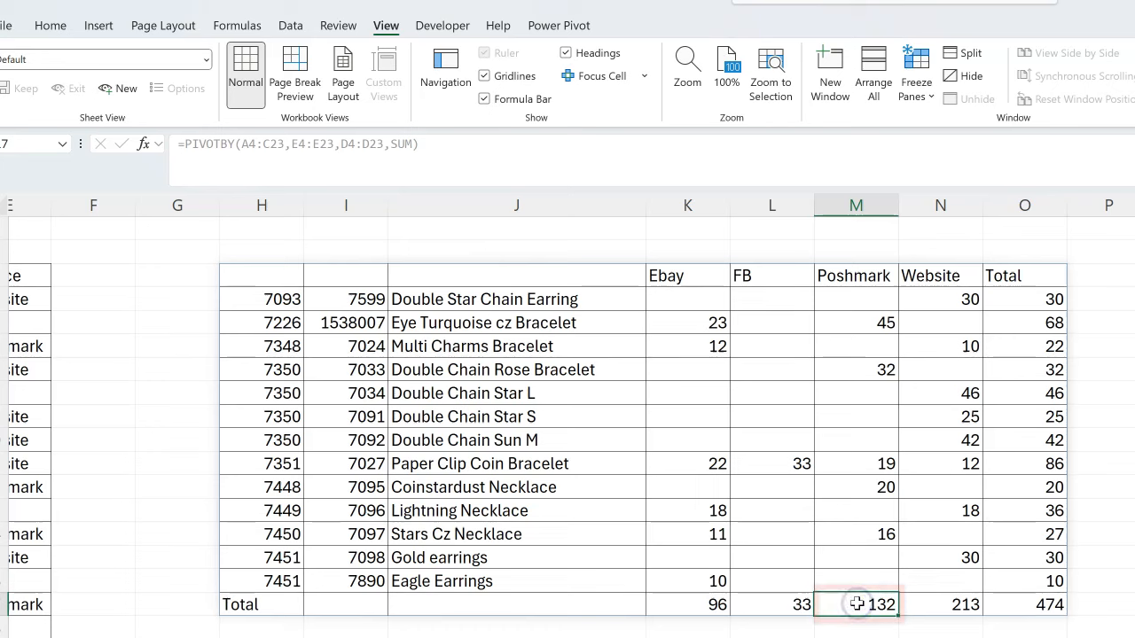
pyautogui.click(684, 606)
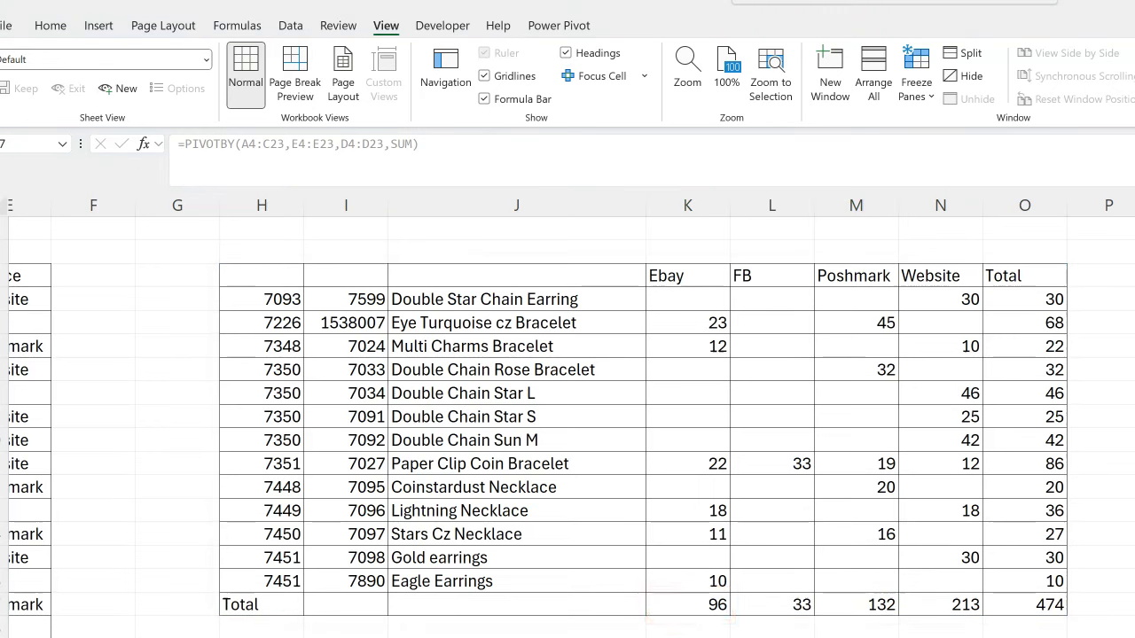
pyautogui.click(266, 372)
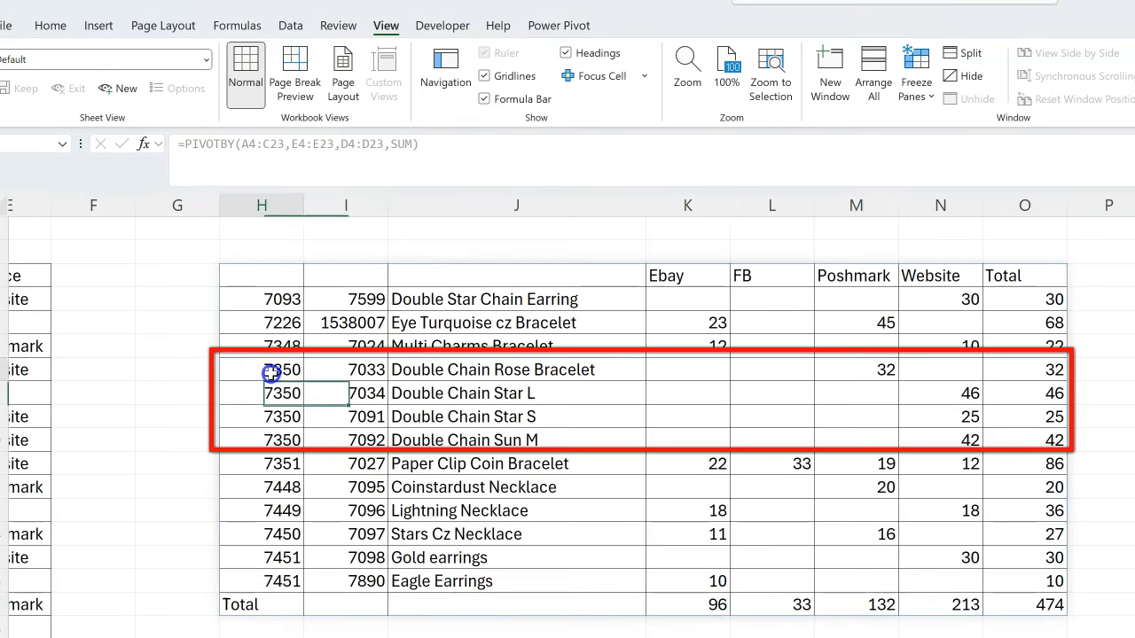
pyautogui.moveTo(260, 370); pyautogui.dragTo(1057, 440)
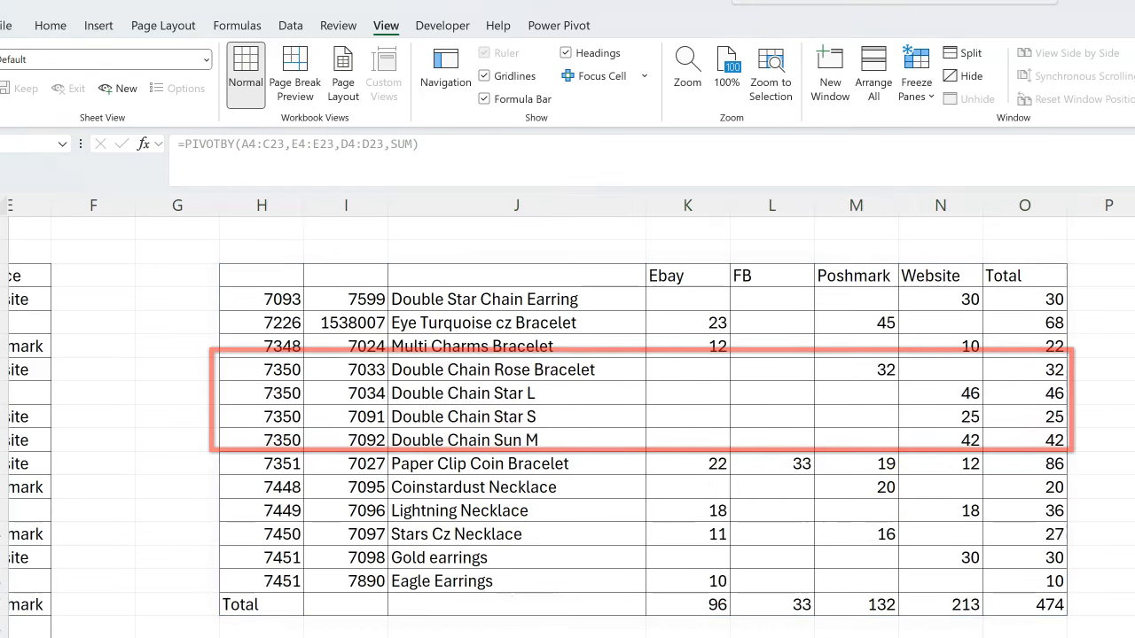
pyautogui.click(275, 280)
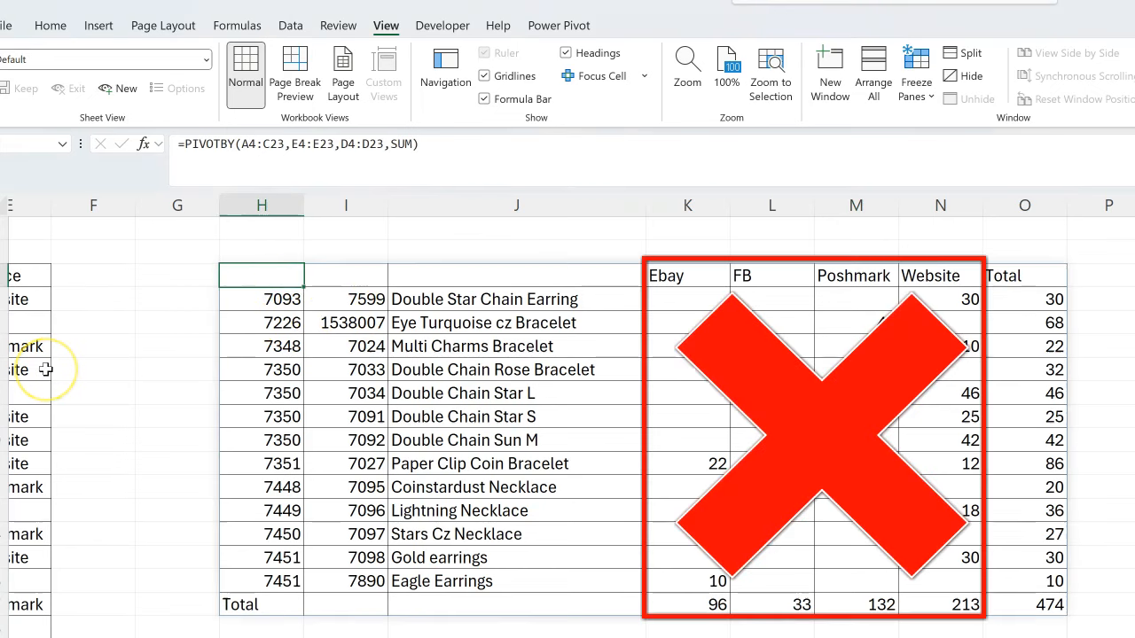
pyautogui.moveTo(665, 275); pyautogui.dragTo(931, 597)
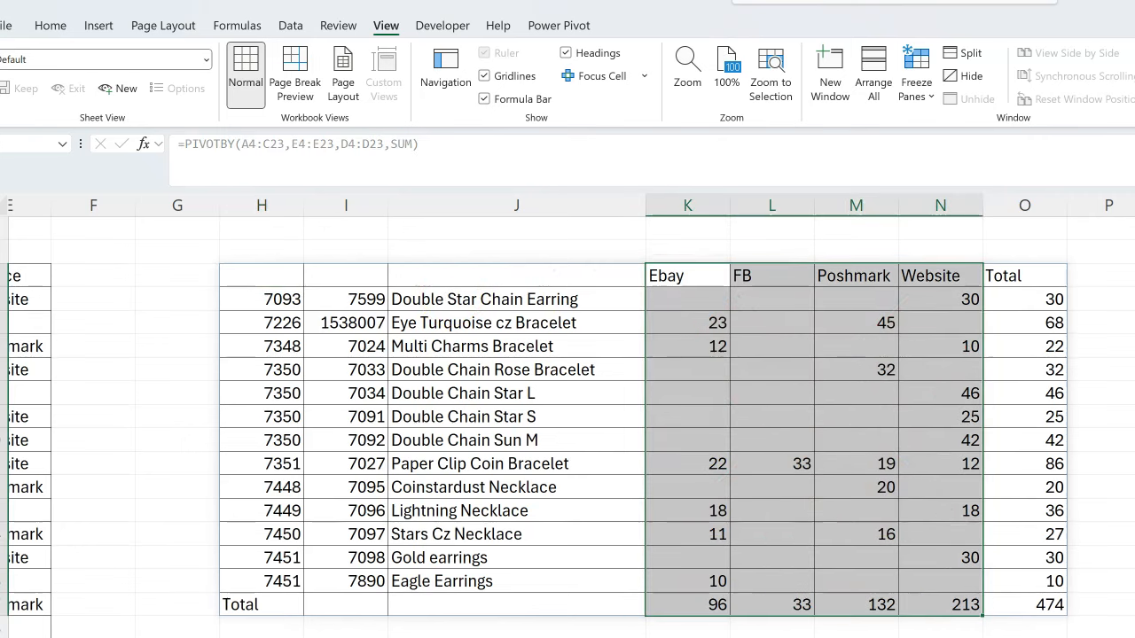
# - Remove the column fields range E4:E23 from the PIVOTBY formula in H3, leaving that argument empty
pyautogui.click(263, 275)
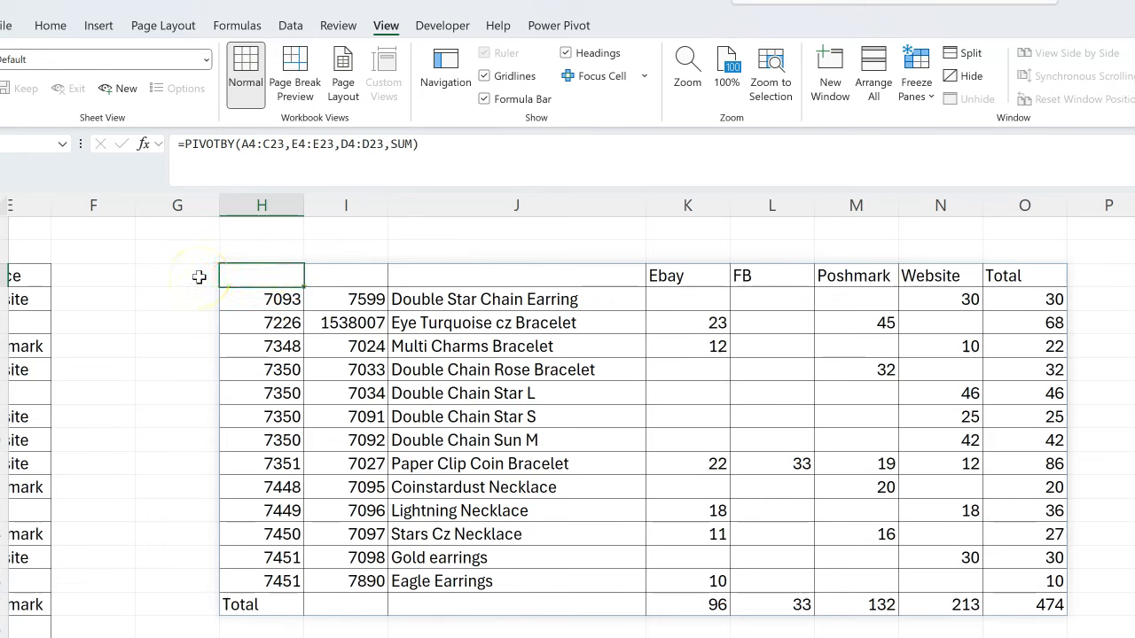
pyautogui.click(334, 145)
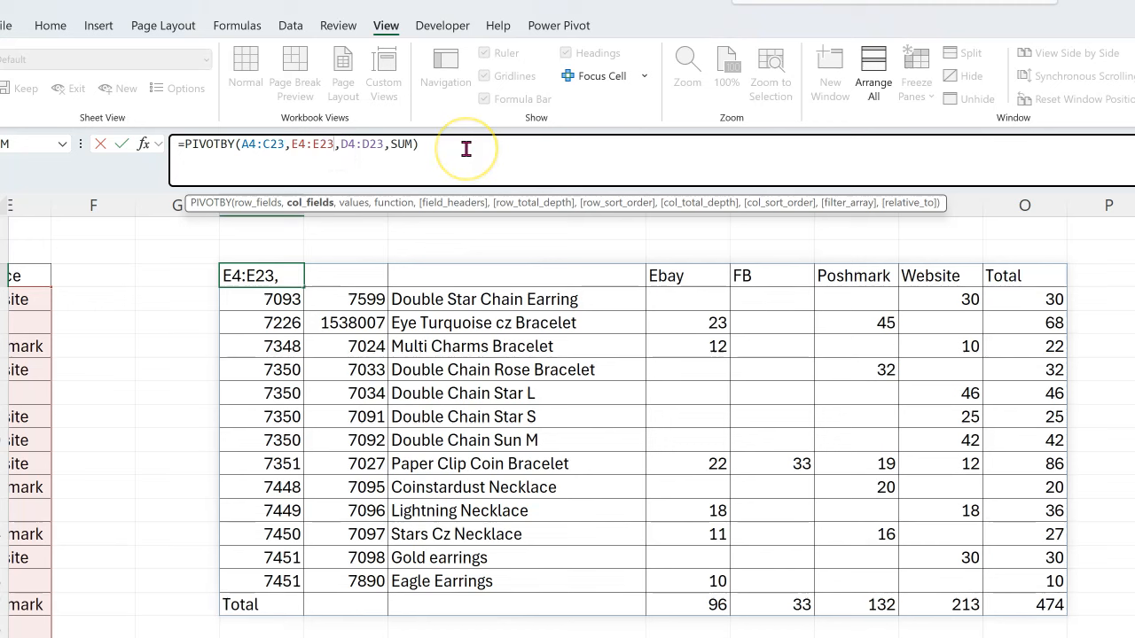
pyautogui.press('BackSpace')
pyautogui.press('BackSpace')
pyautogui.press('BackSpace')
pyautogui.press('BackSpace')
pyautogui.press('BackSpace')
pyautogui.press('BackSpace')
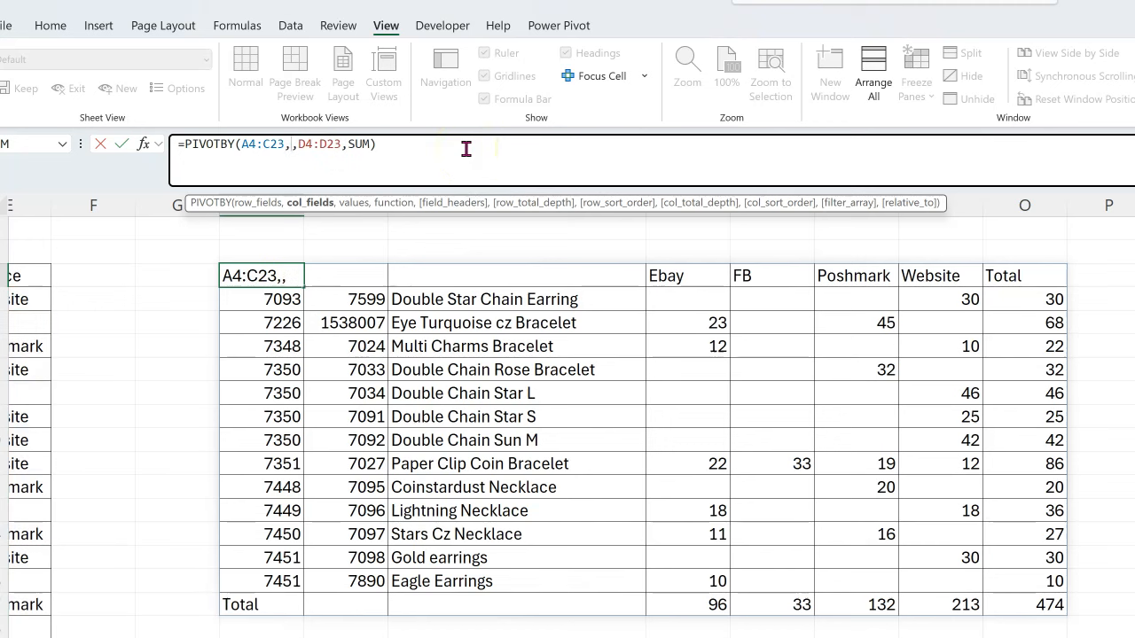
pyautogui.click(466, 149)
pyautogui.press('Return')
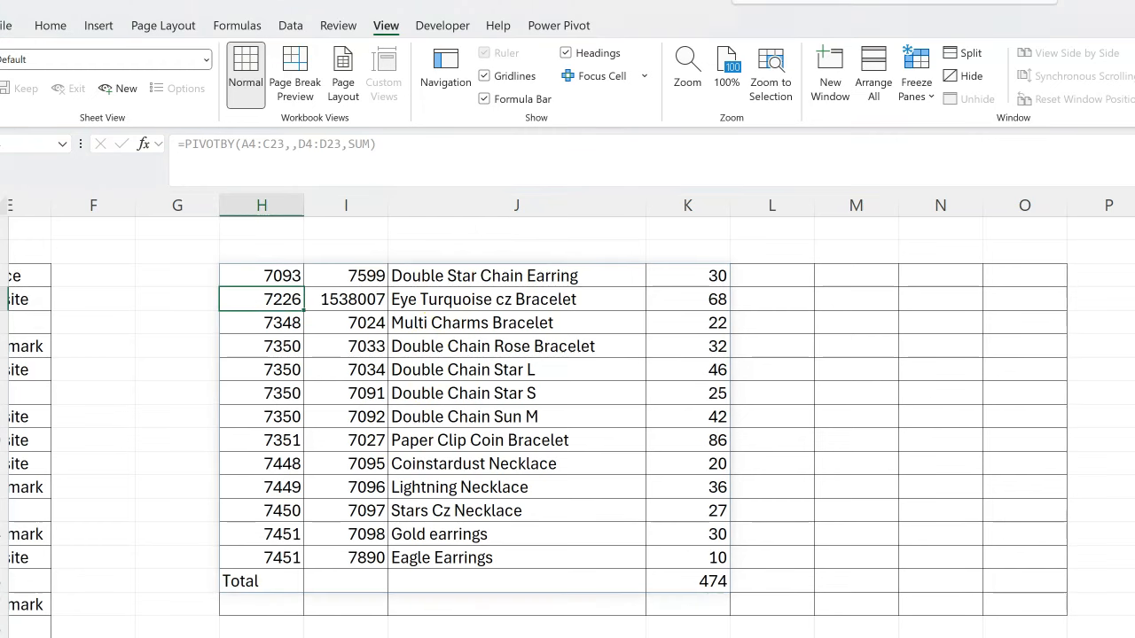
# - Undo the removal of the column fields from the PIVOTBY formula
pyautogui.hotkey('ctrl', 'z')
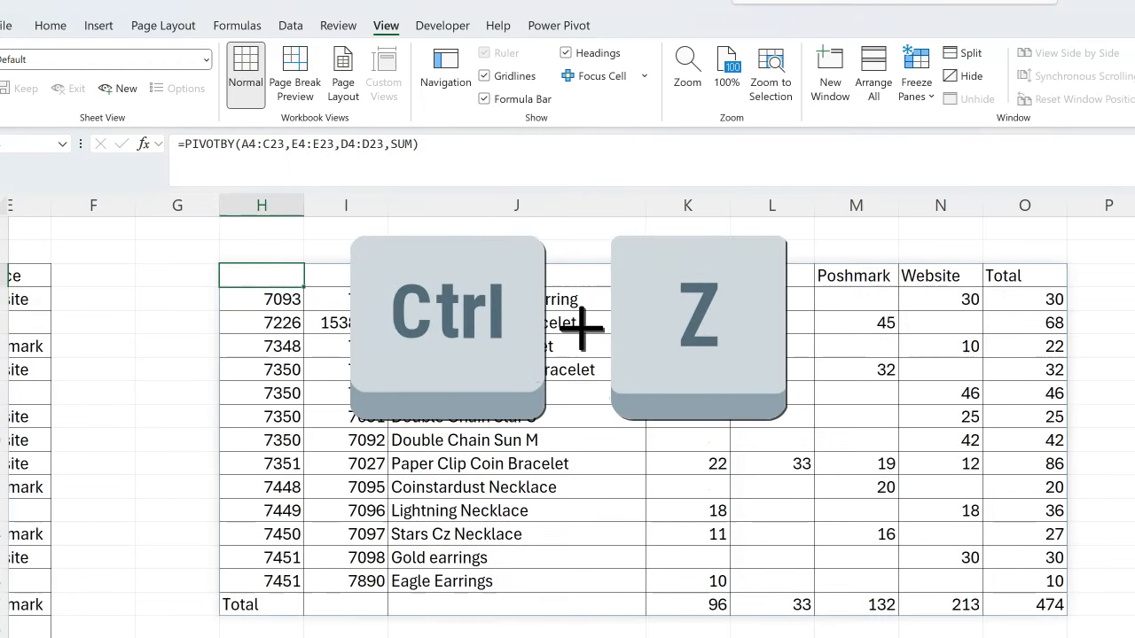
pyautogui.click(540, 597)
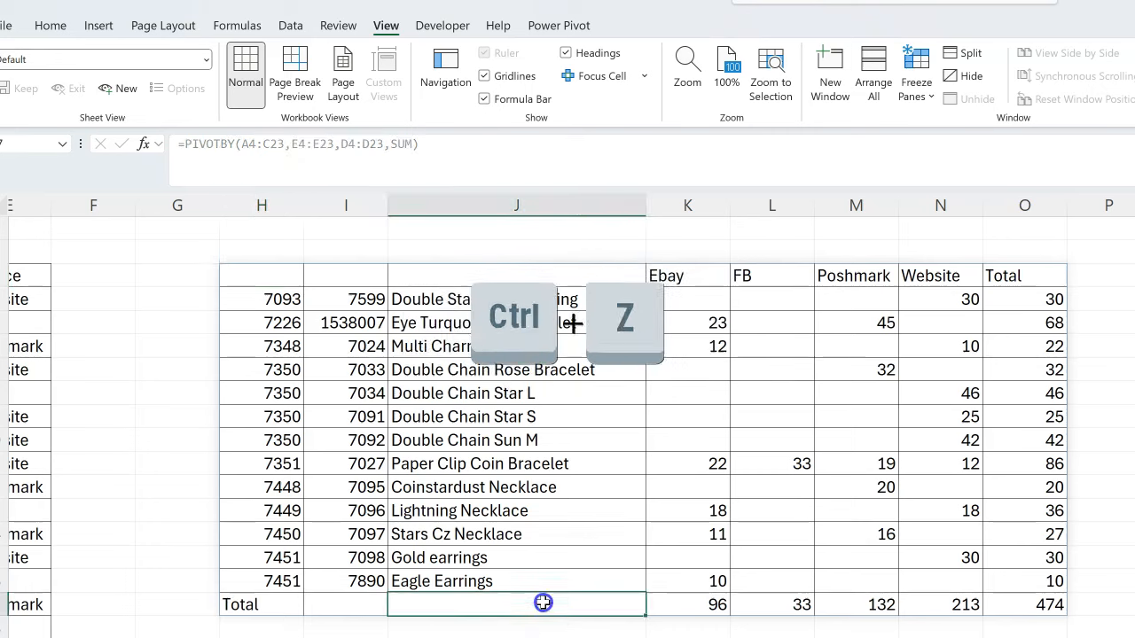